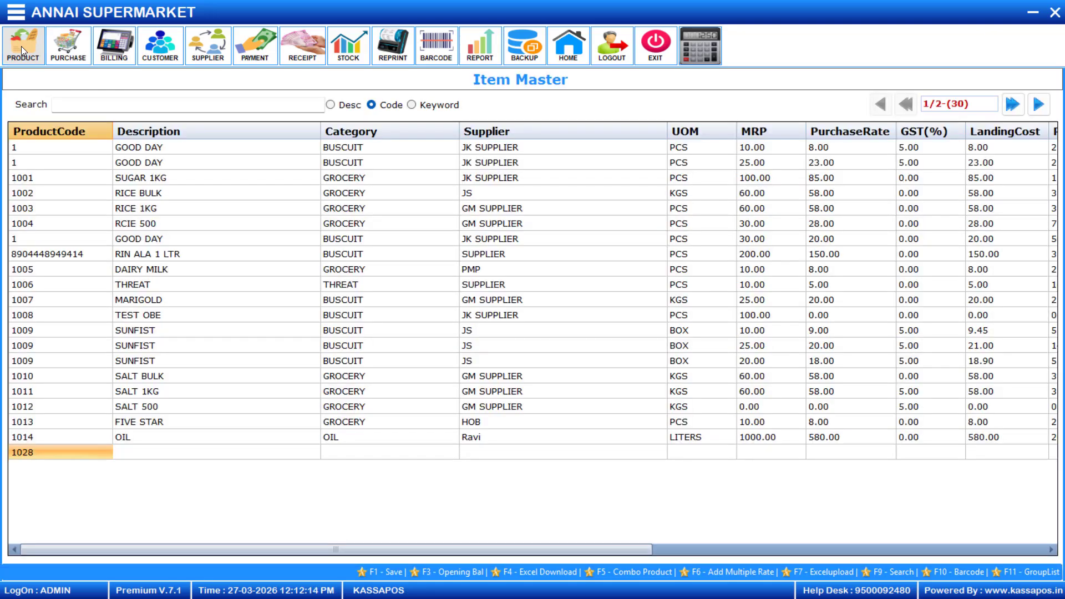
Step: Save the Item Master configuration with DepartmentWise Rate turned on, and close Item Master
key(F12)
key(Return)
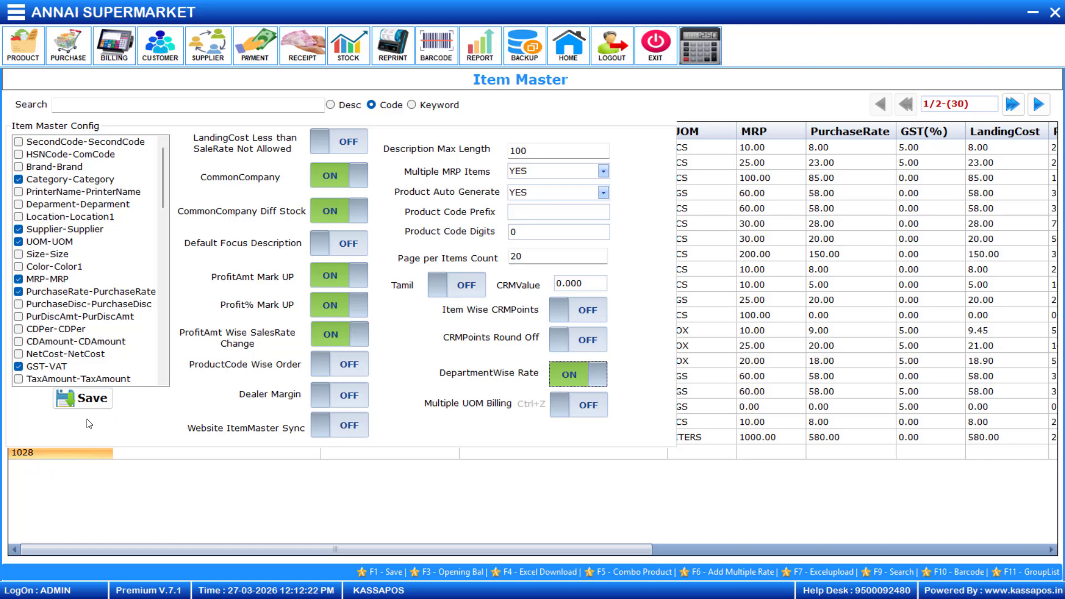
click(83, 403)
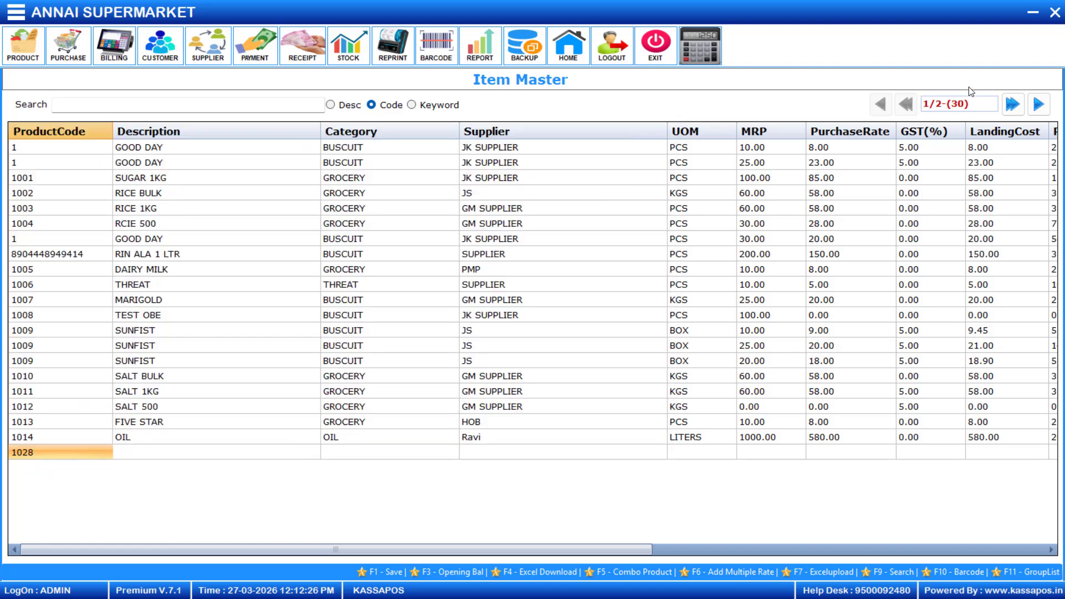
click(1055, 14)
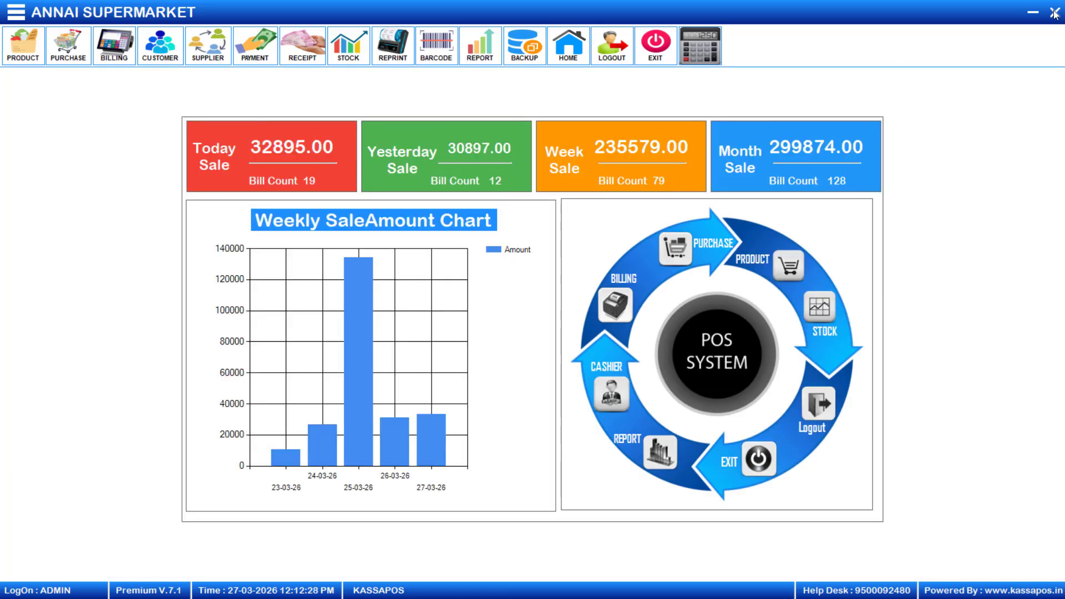
Step: Enable the Department RateMaster entry in the MenuMaster settings and close them
key(ctrl+m)
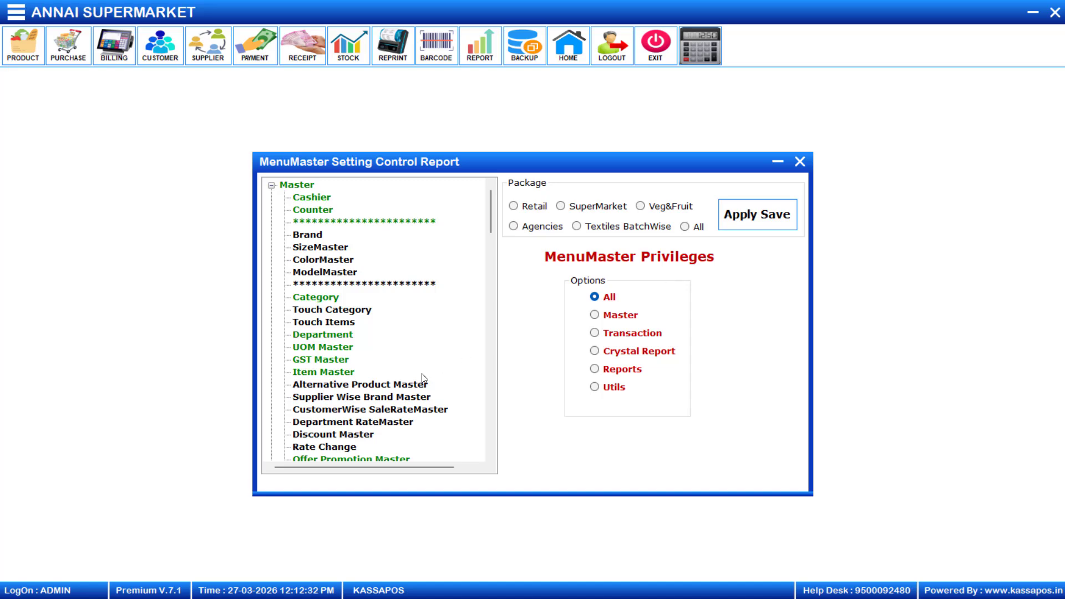
click(351, 425)
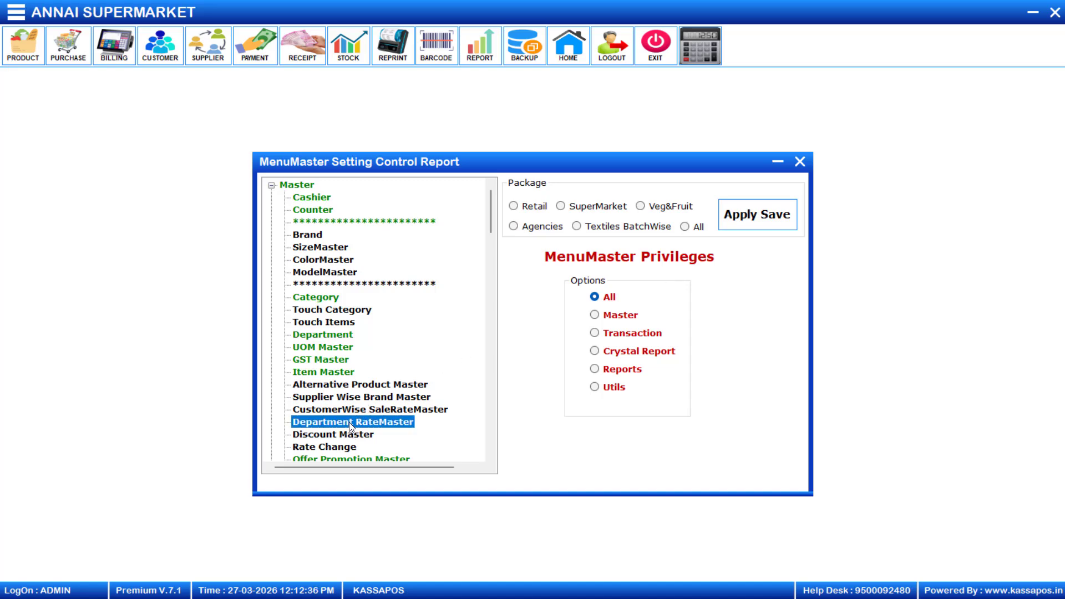
right_click(349, 421)
click(411, 431)
click(799, 161)
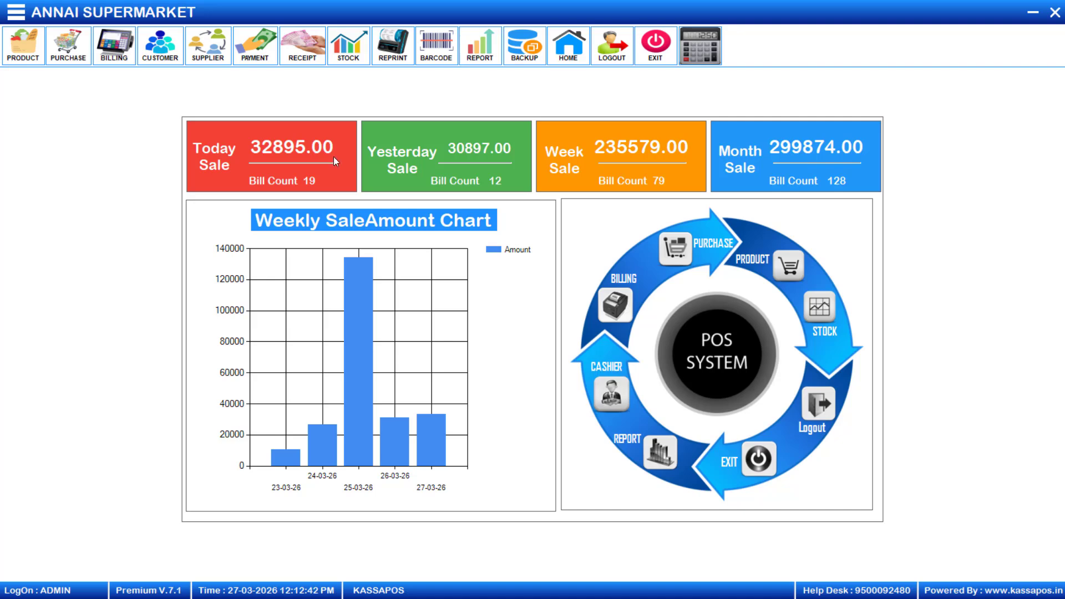
Step: Add DEPARTNAME1, DEPARTNAME2, DEPARTNAME3 and DEPARTNAME4 to the Department Rate Master and save the list
click(16, 12)
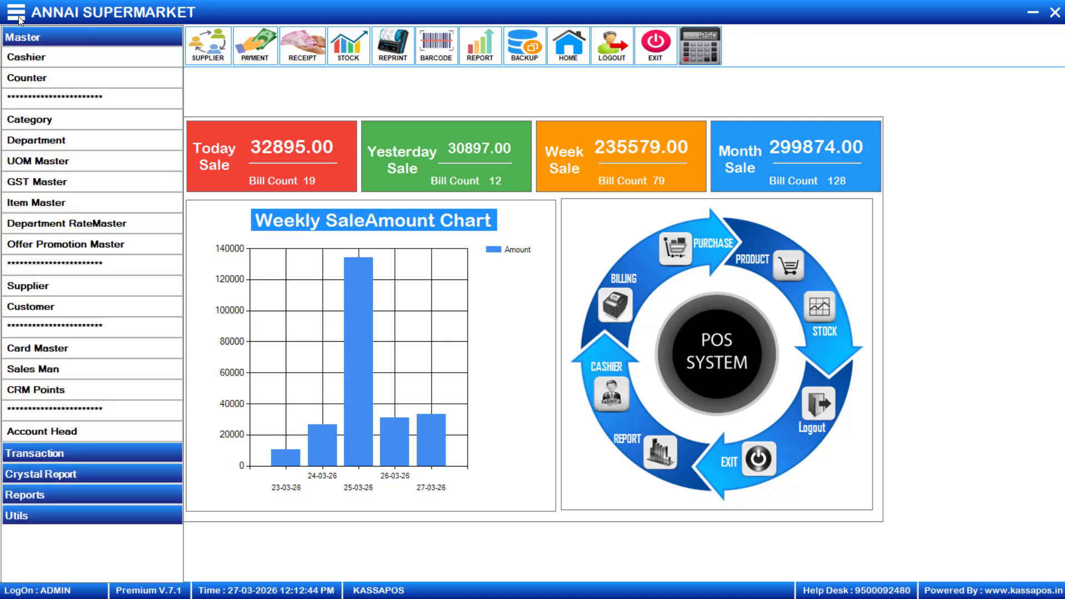
click(122, 223)
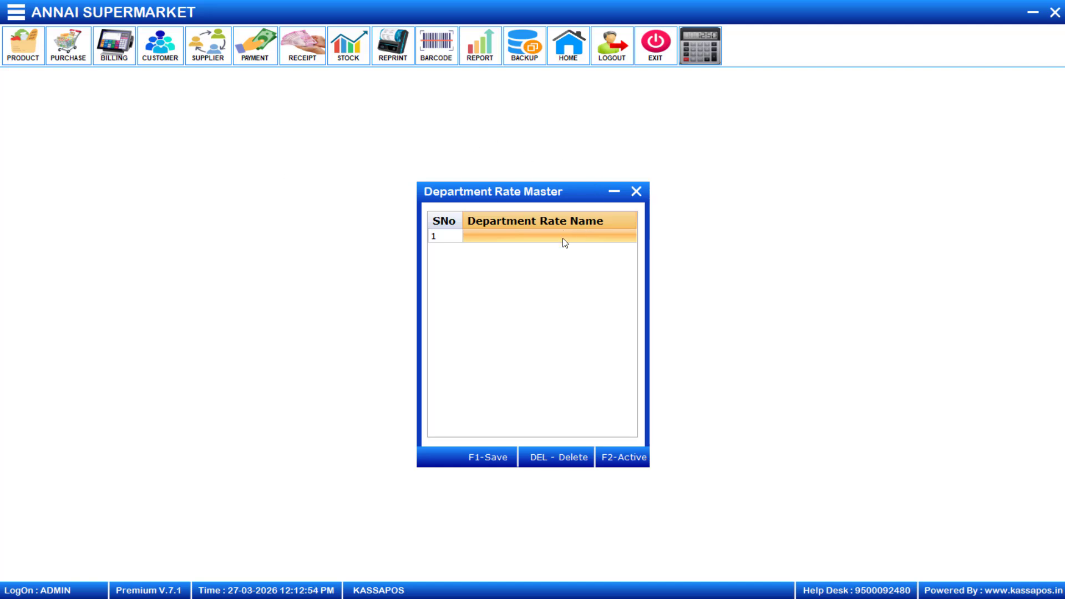
text(DEPARTNAM)
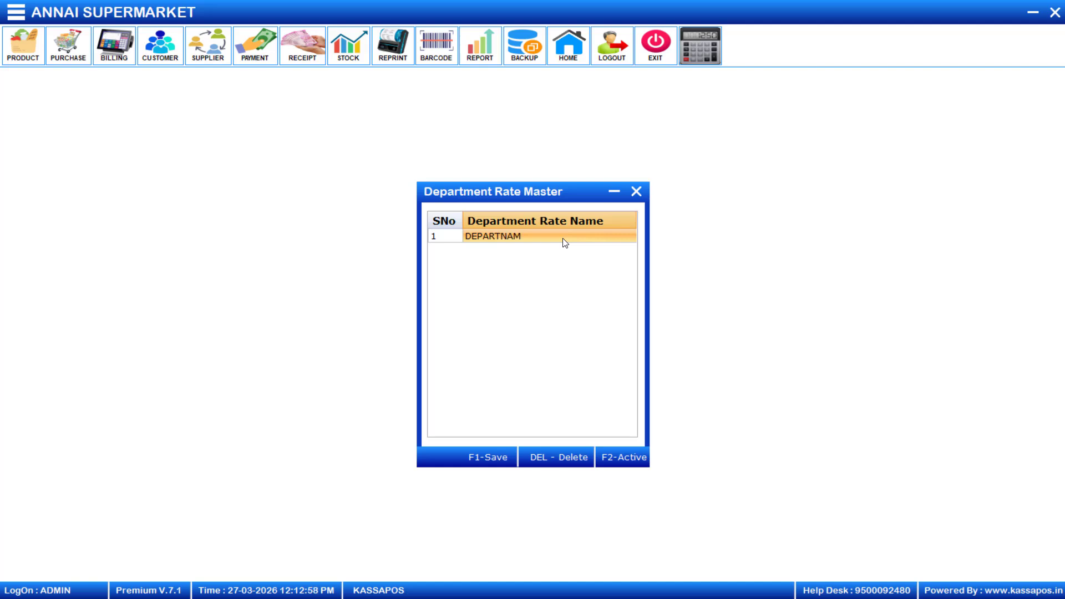
text(E1)
key(Return)
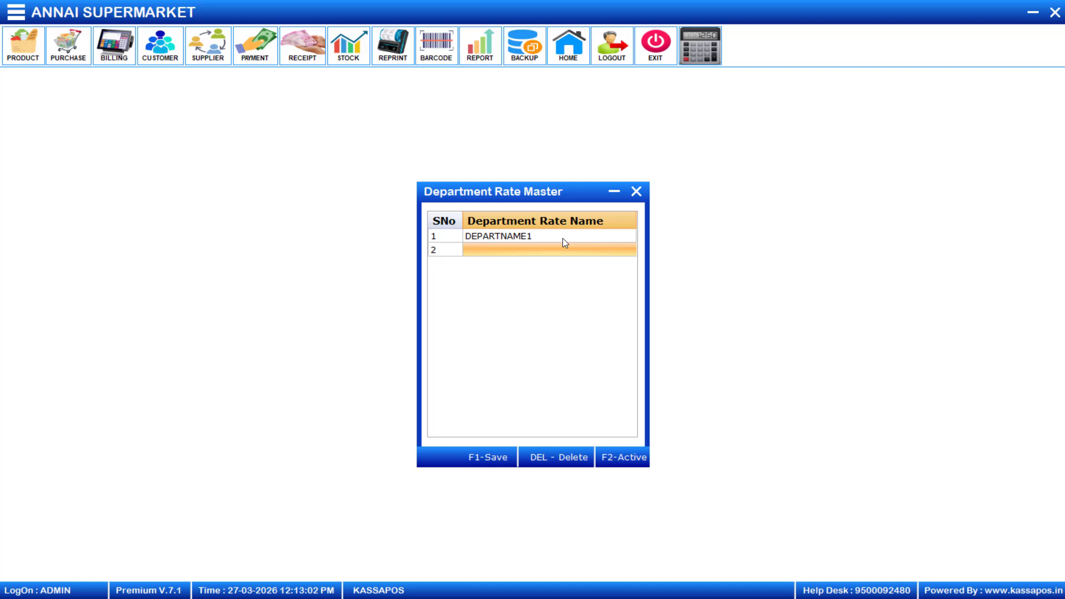
text(DEPARTNAME2)
key(Return)
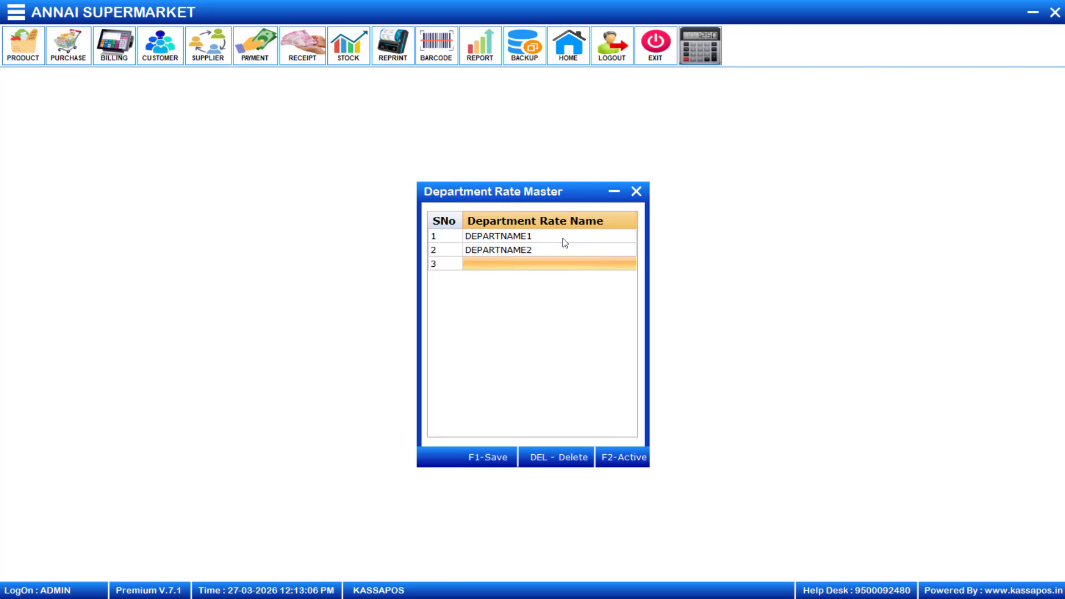
text(DEPARTNAME3)
key(Return)
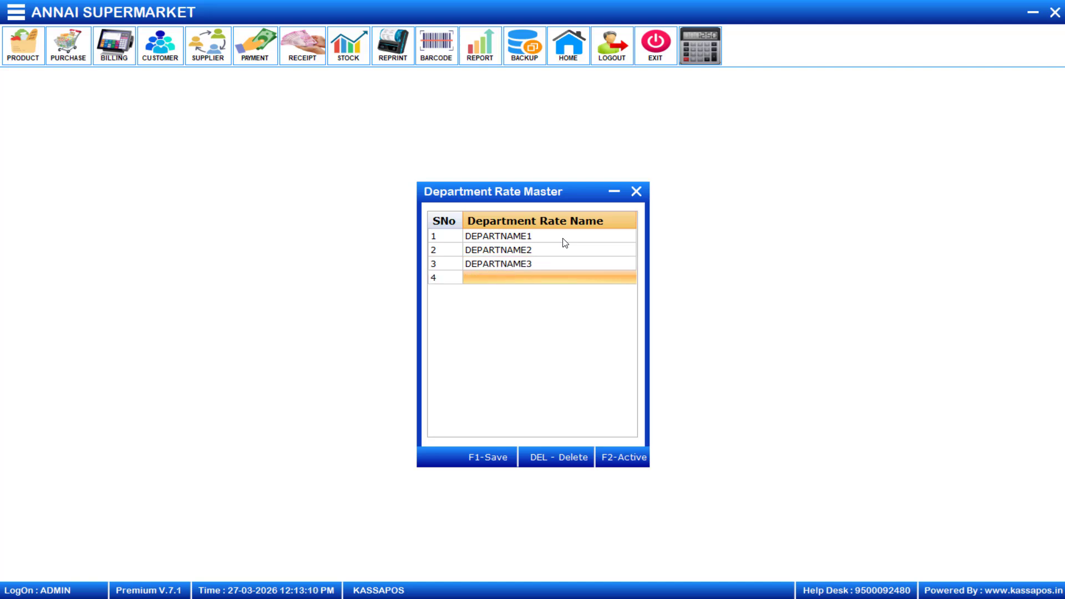
text(DEPARTNAME4)
key(F1)
key(Return)
key(Return)
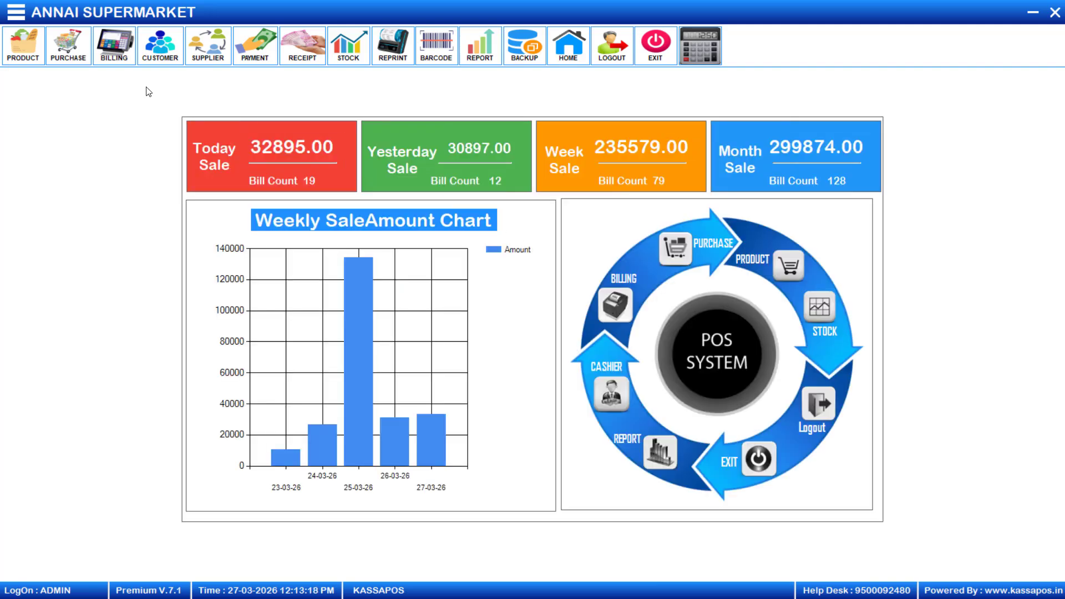
Step: Start a new product in the empty Item Master row with code 1028 and the description YEPPIEE
click(23, 57)
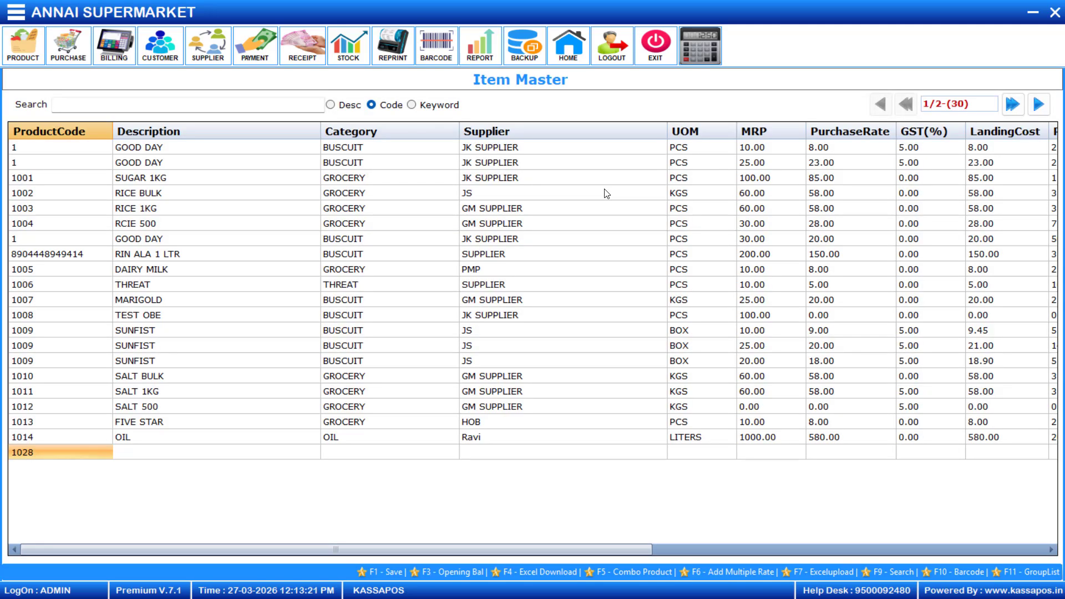
click(1038, 106)
click(198, 301)
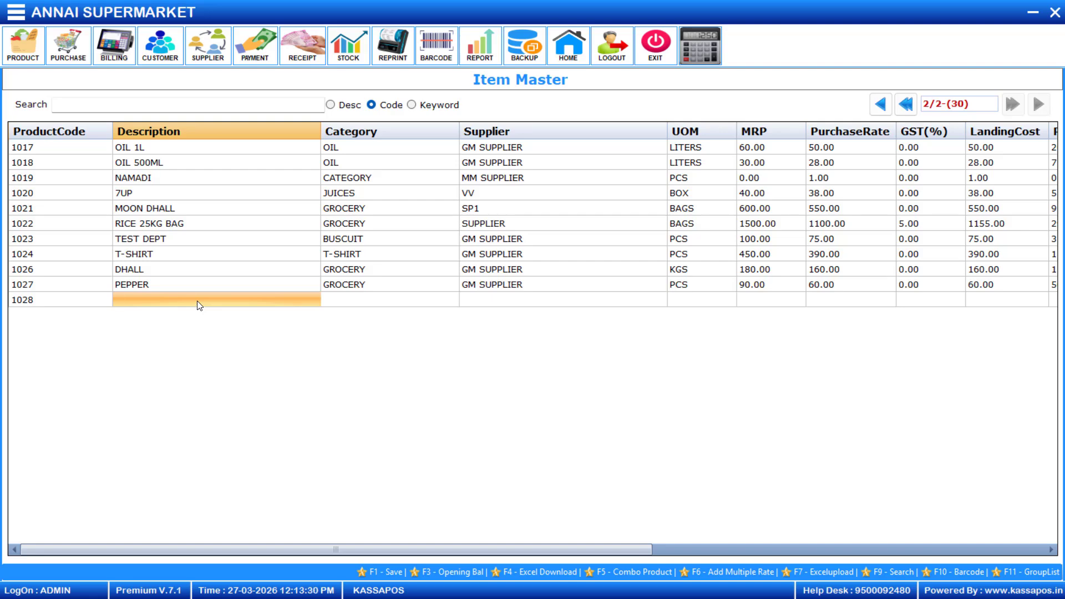
text(M)
key(BackSpace)
text(YEPPIEE)
key(Return)
Step: Assign YEPPIEE the category GROCERY, the supplier GM SUPPLIER and the unit of measure PCS
key(Down)
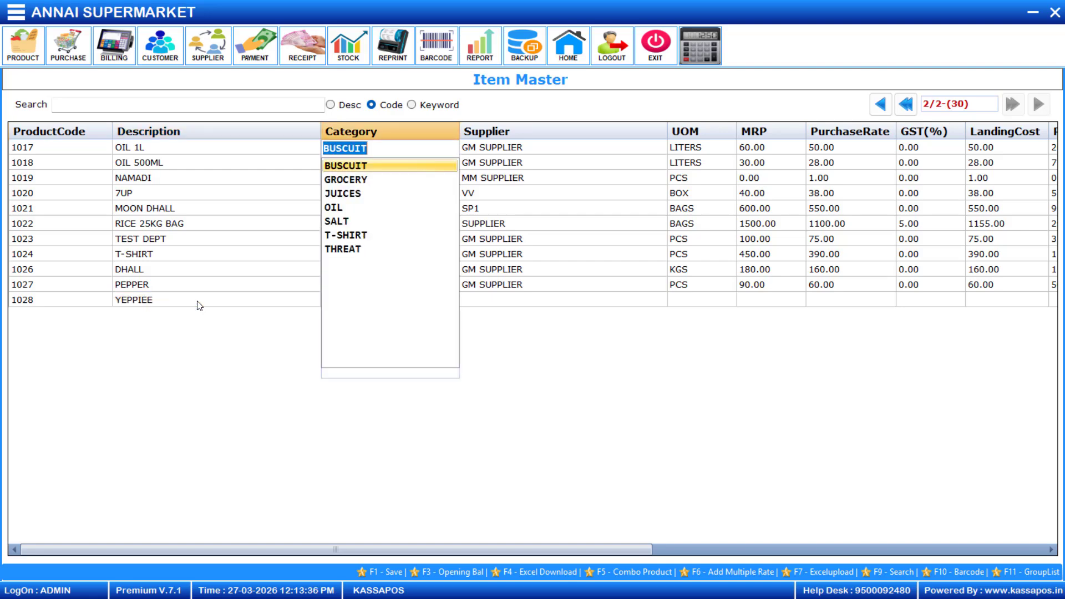
key(Down)
key(Down)
key(Up)
key(Return)
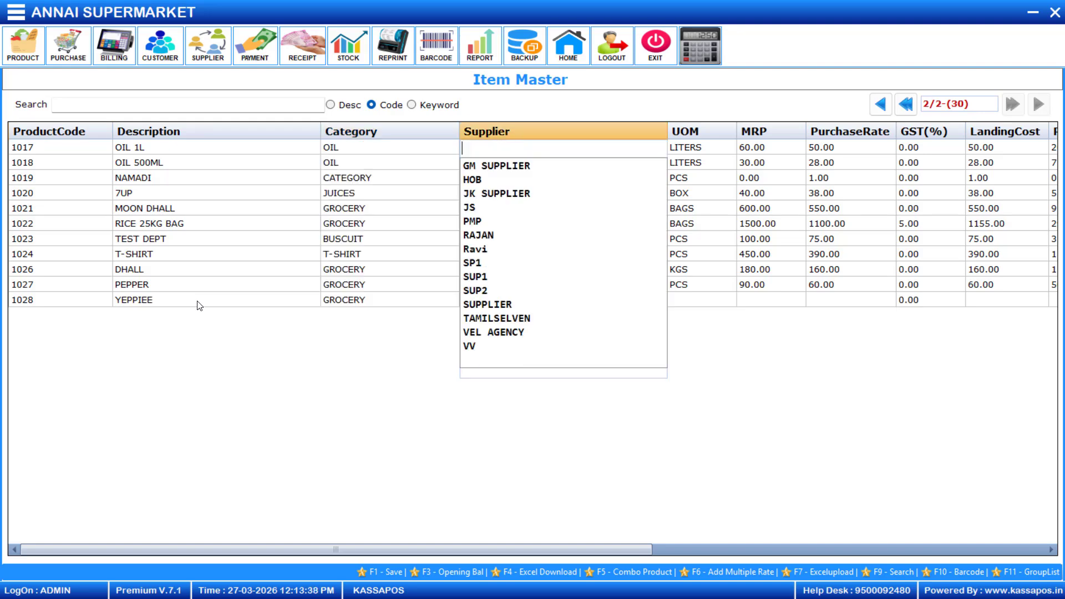
key(Down)
key(Return)
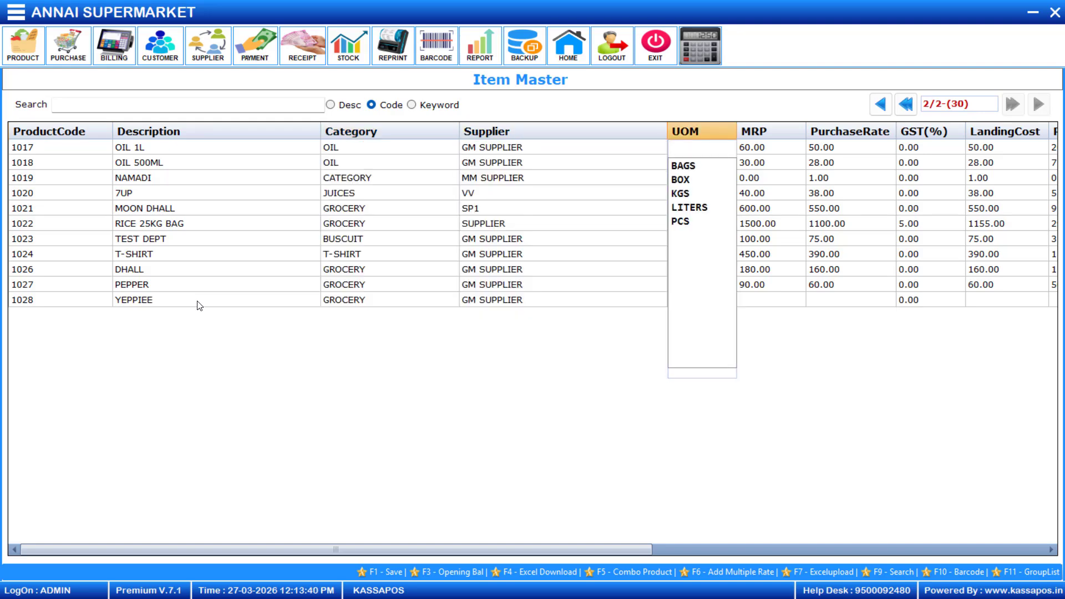
key(Down)
key(Down)
key(Down)
key(Down)
key(Down)
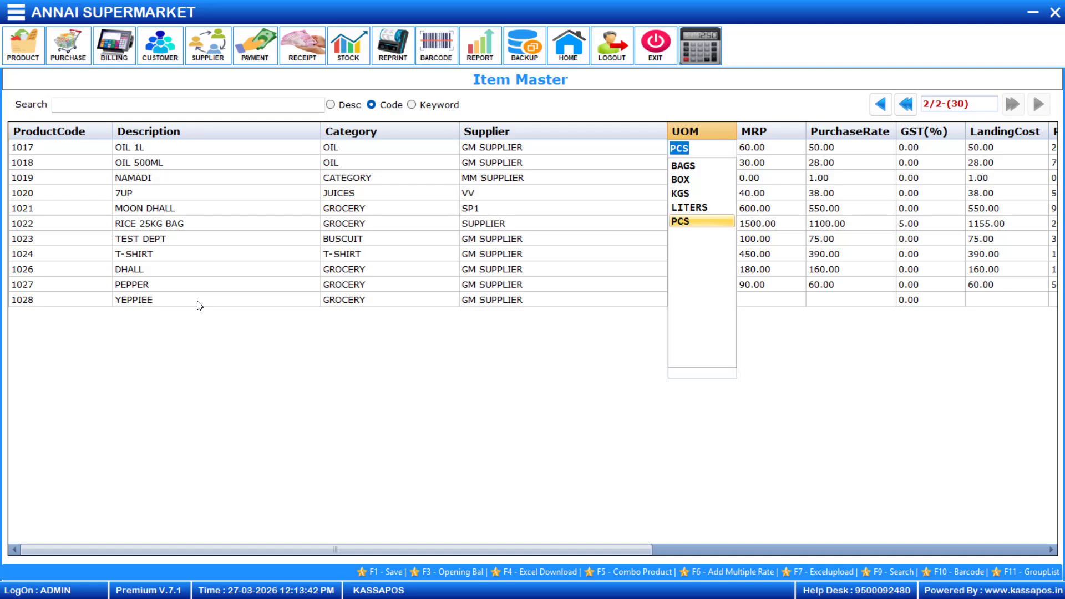
key(Return)
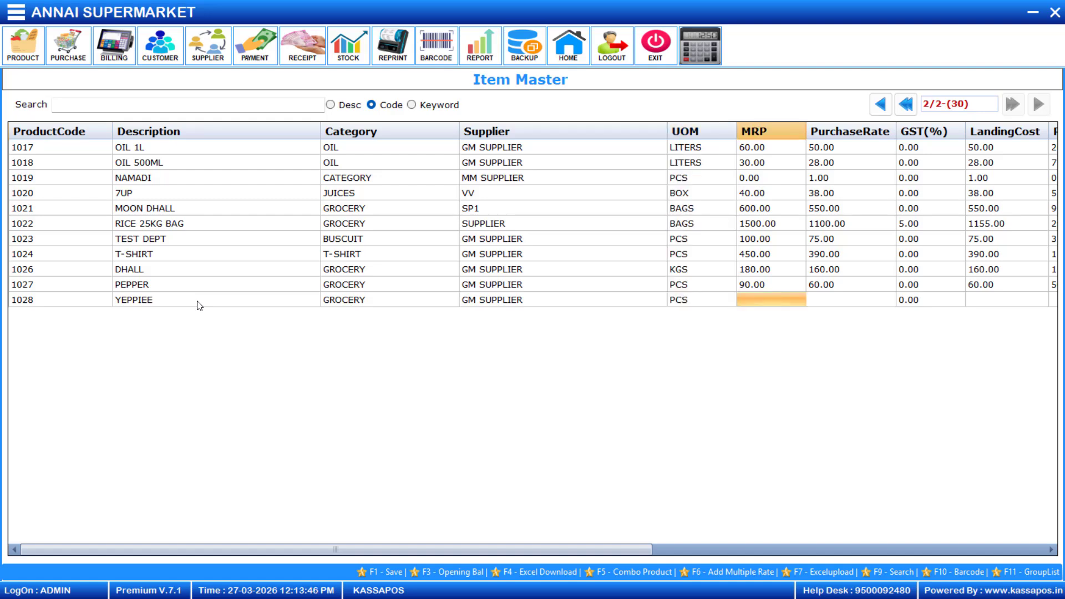
Step: Set YEPPIEE's MRP to 120, purchase rate to 110 and sale rate to 120
text(120)
key(Return)
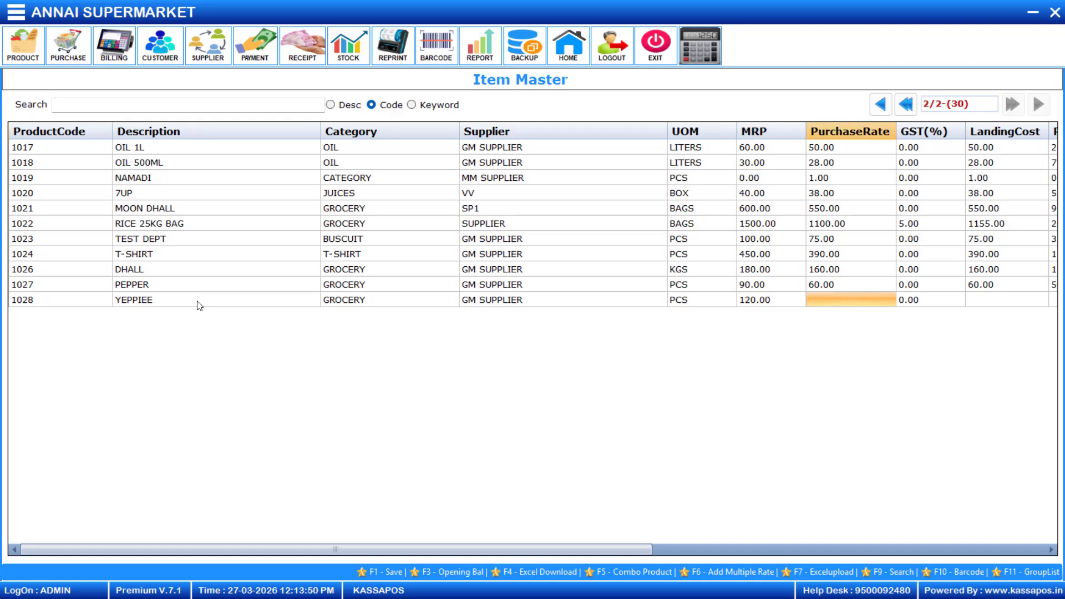
text(110)
key(Return)
key(Return)
key(Return)
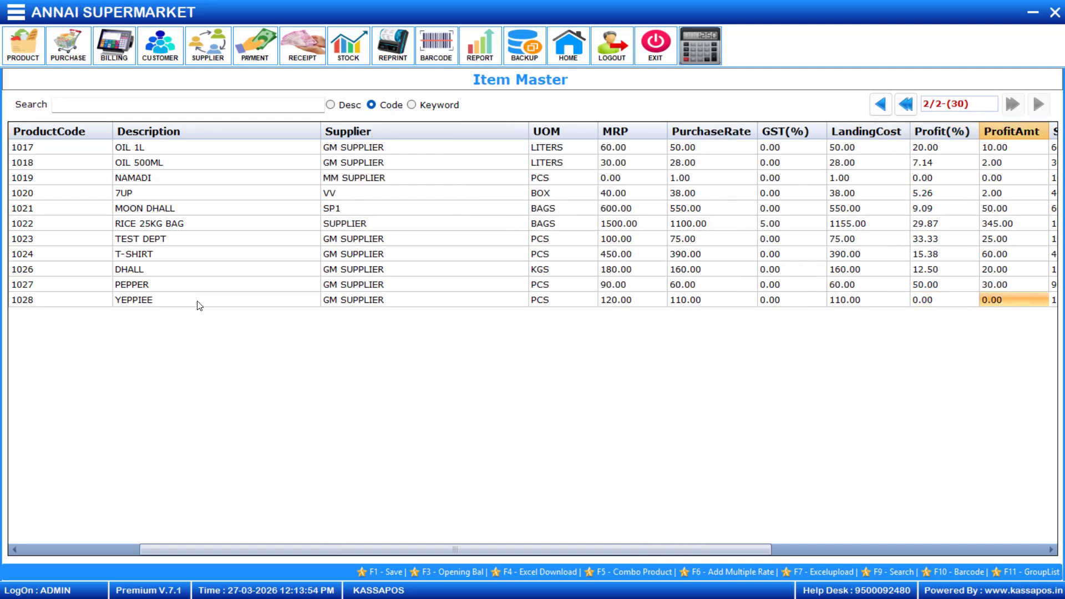
key(Return)
key(Return)
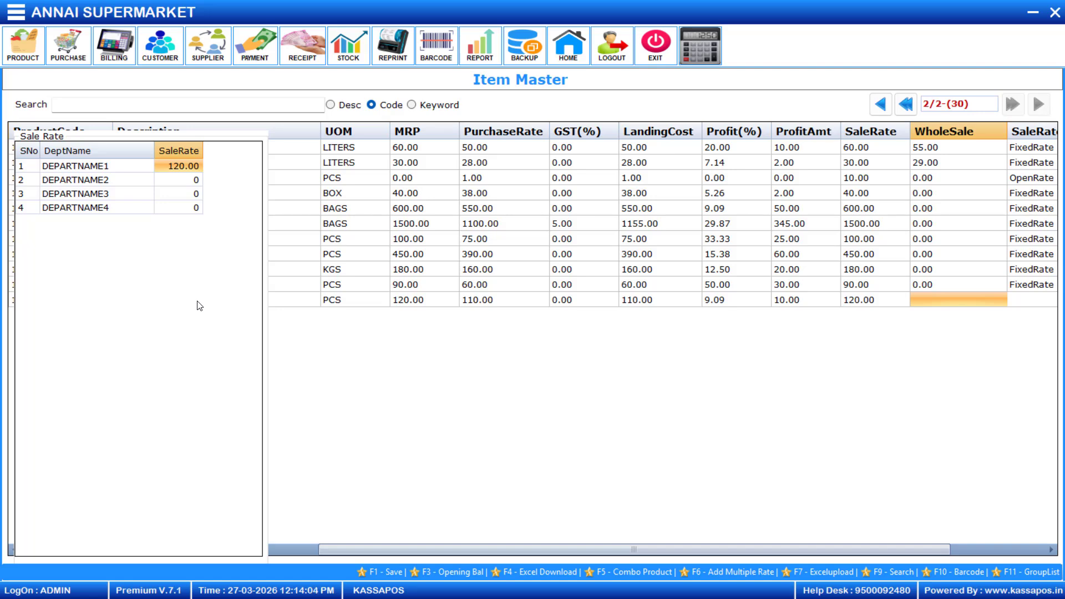
Step: Set YEPPIEE's department sale rates to 118 for DEPARTNAME2, 116 for DEPARTNAME3 and 112 for DEPARTNAME4
click(183, 185)
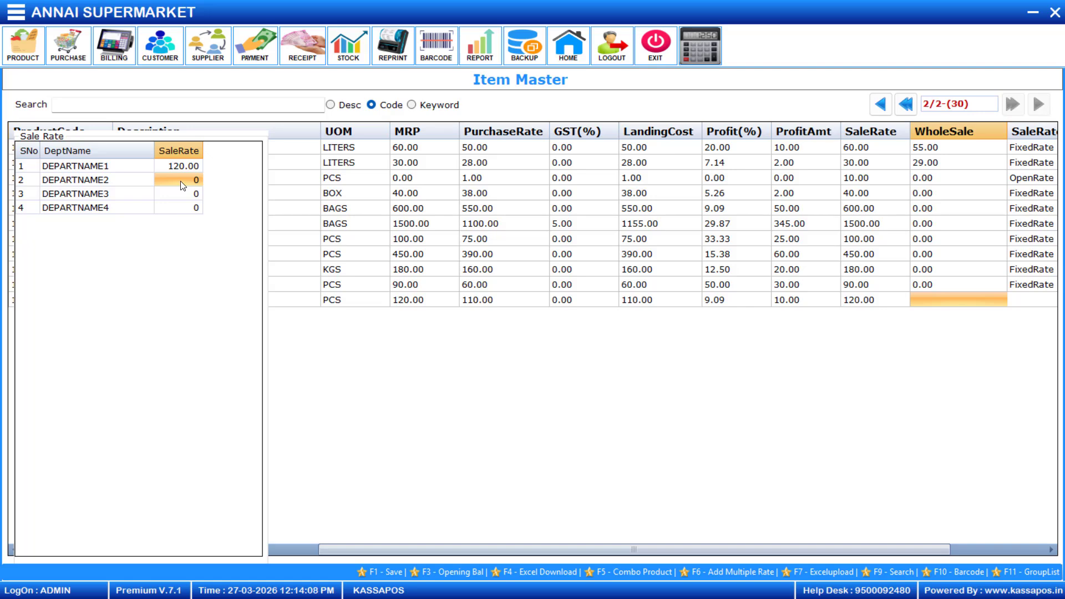
text(110)
click(182, 186)
text(1)
key(Return)
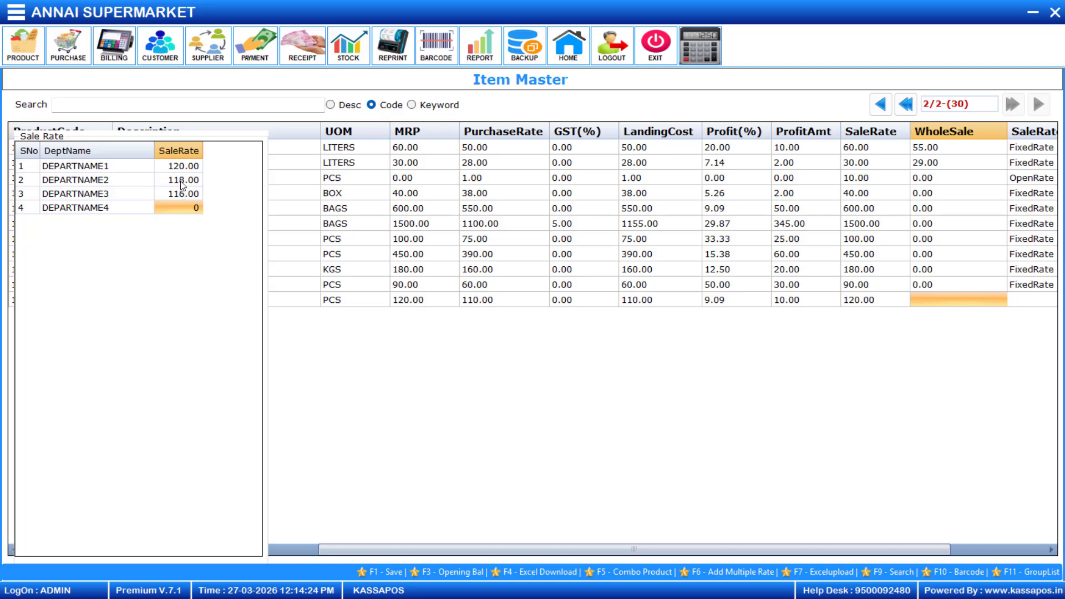
text(112)
key(Return)
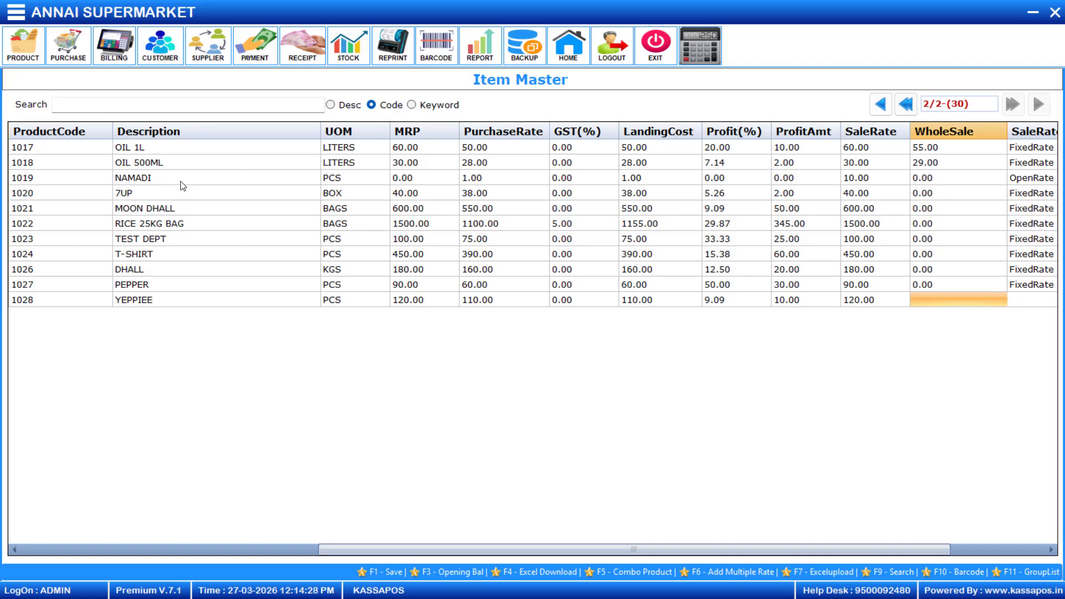
Step: Complete the YEPPIEE row with wholesale 0, sale rate type FixedRate and active 1, and save the Item Master details
key(Return)
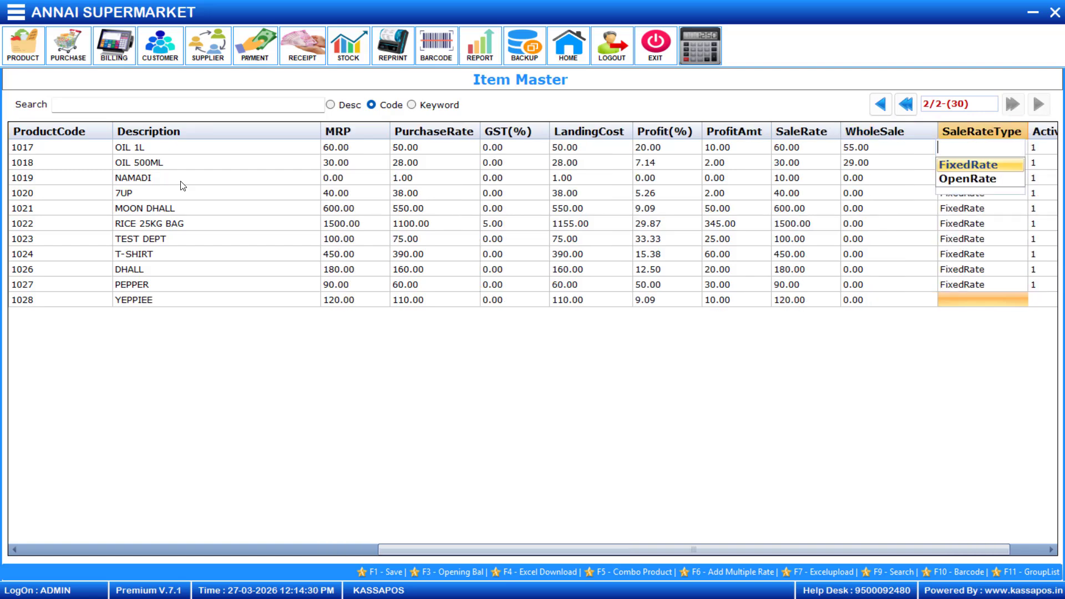
key(Return)
key(Return)
key(Return)
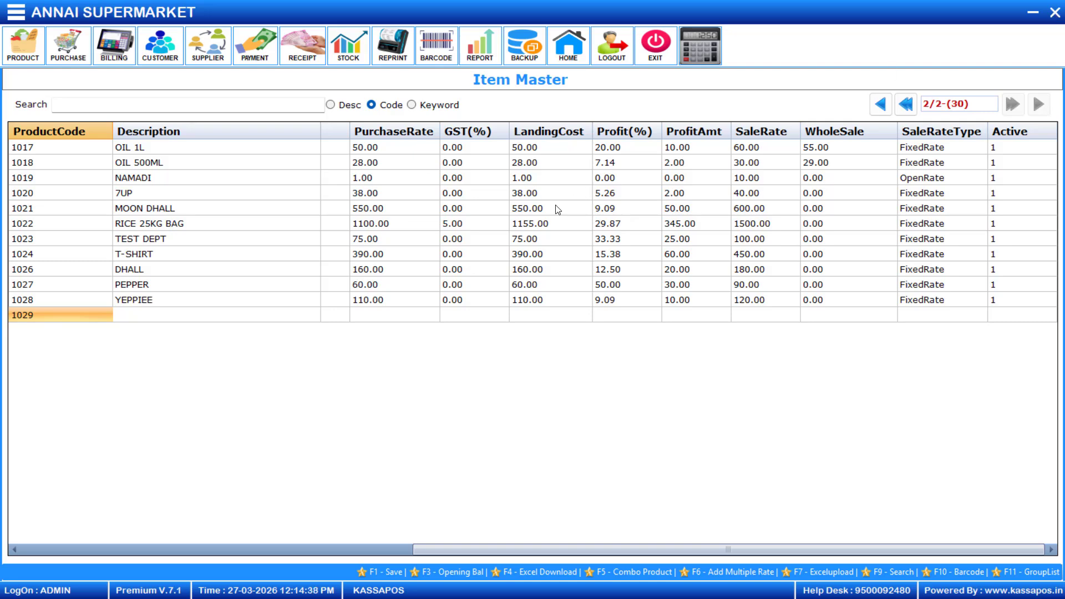
key(Escape)
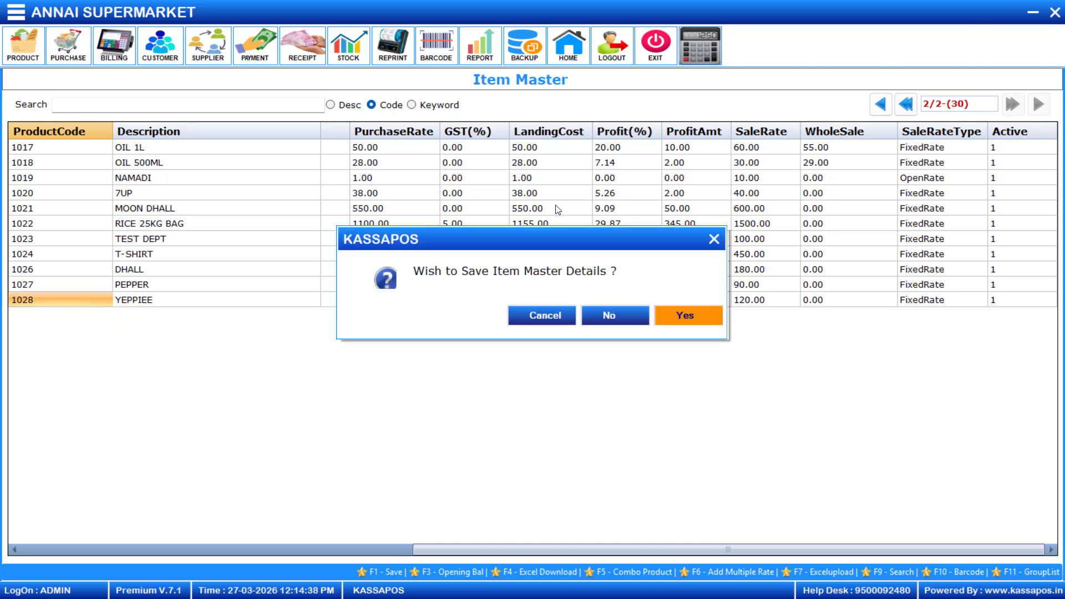
click(699, 319)
click(682, 315)
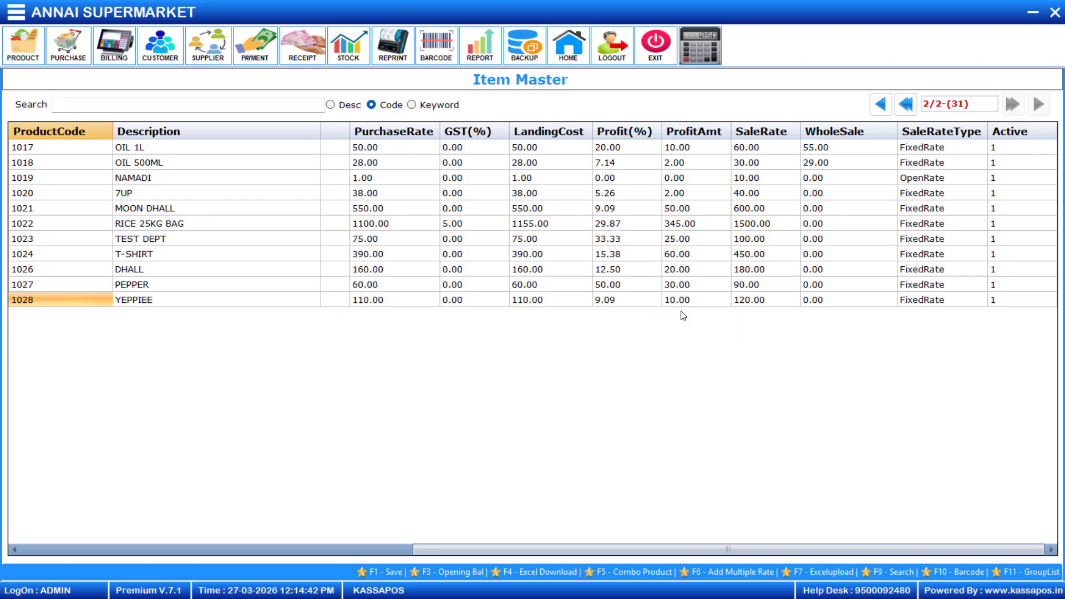
Step: Leave Item Master and open a new sales bill in Billing with DEPARTNAME1 as its department
click(1054, 13)
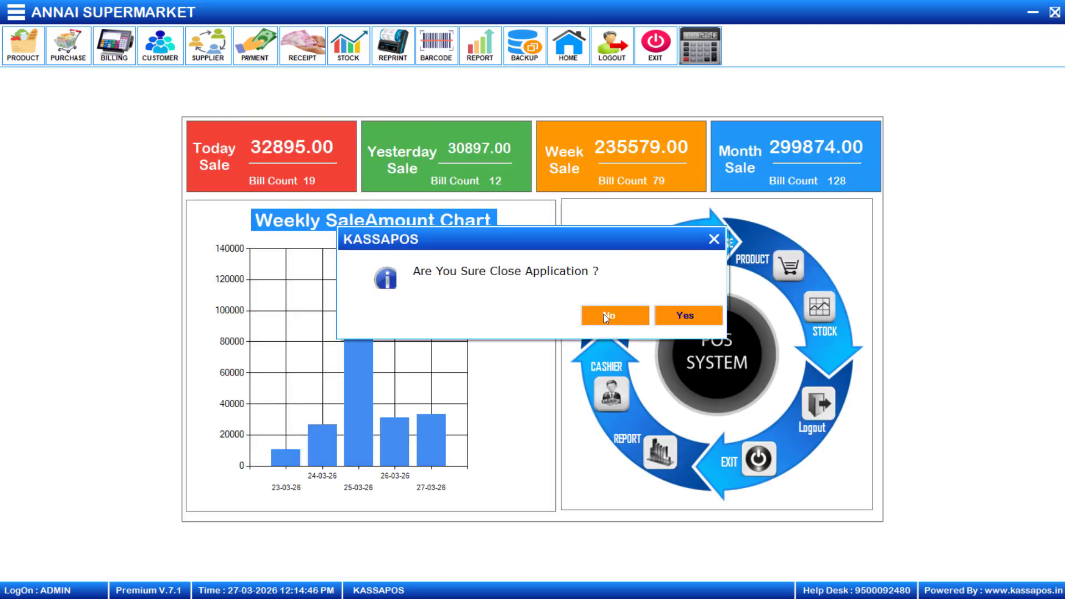
click(605, 315)
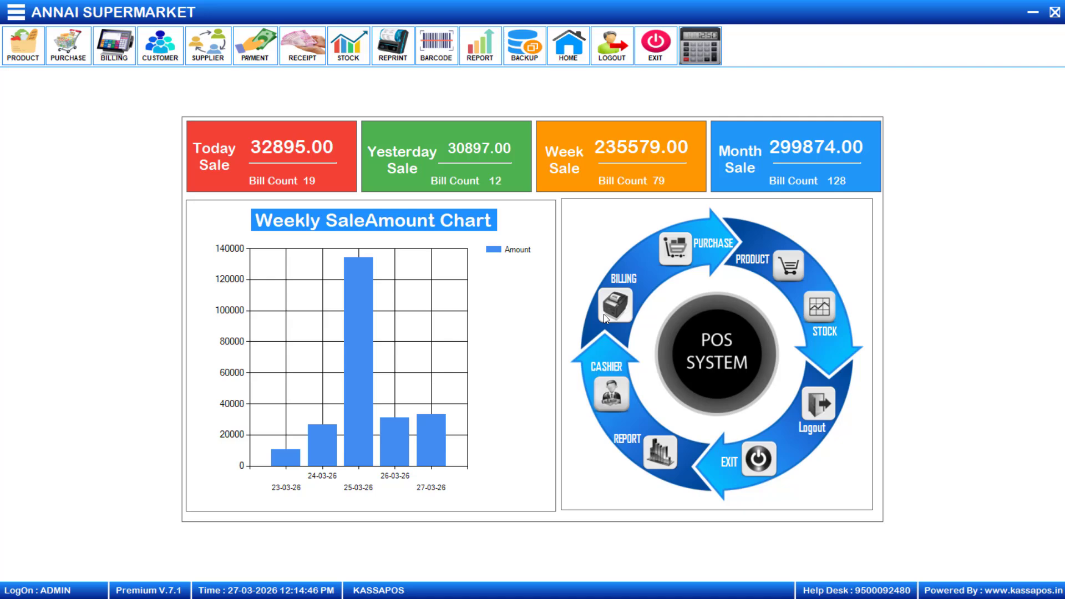
click(115, 53)
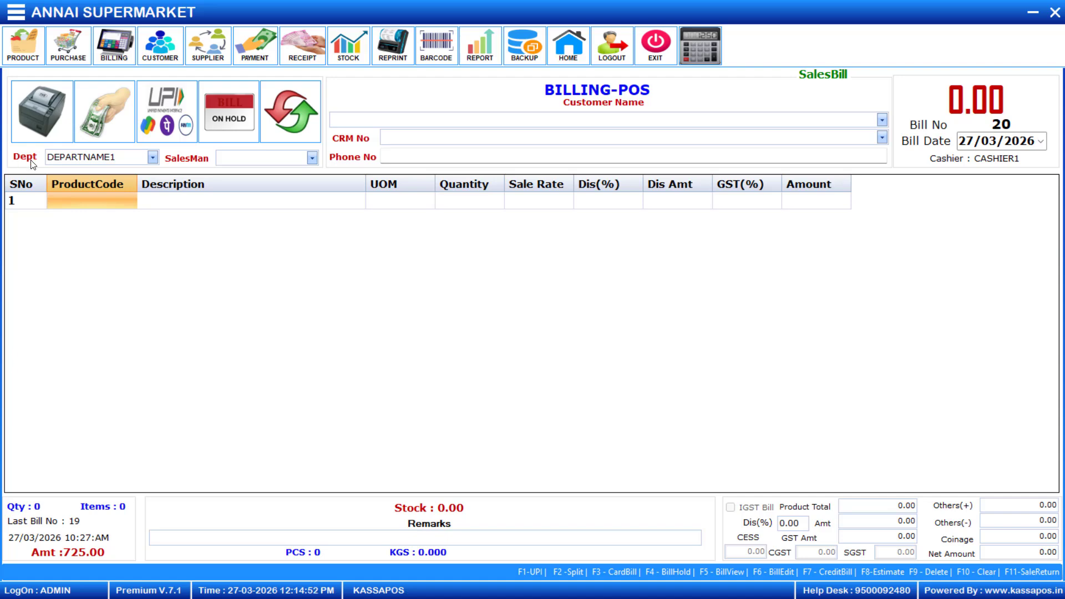
click(152, 158)
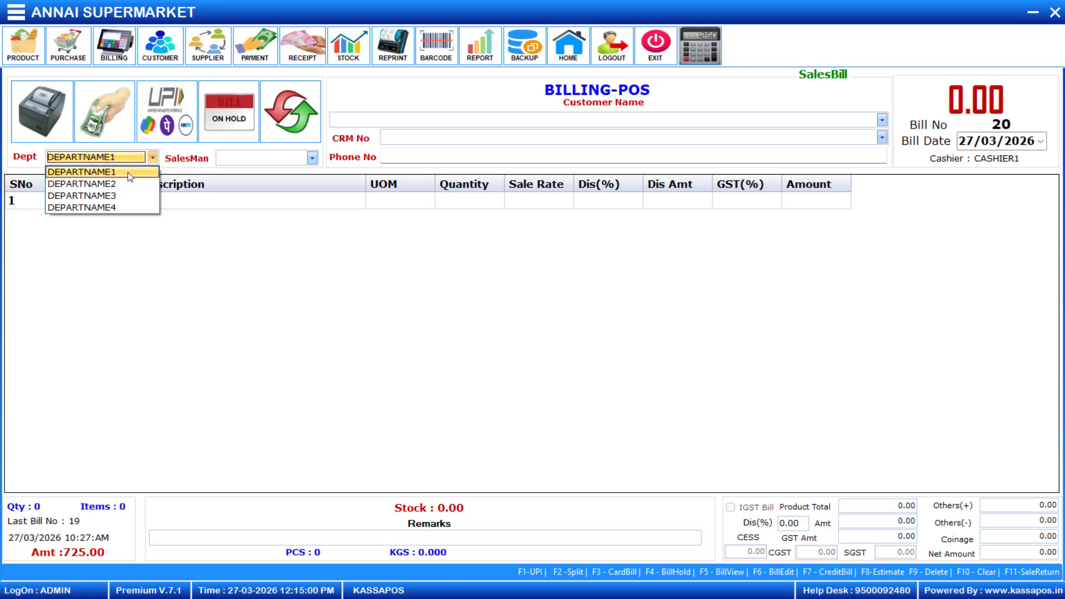
click(128, 172)
click(101, 201)
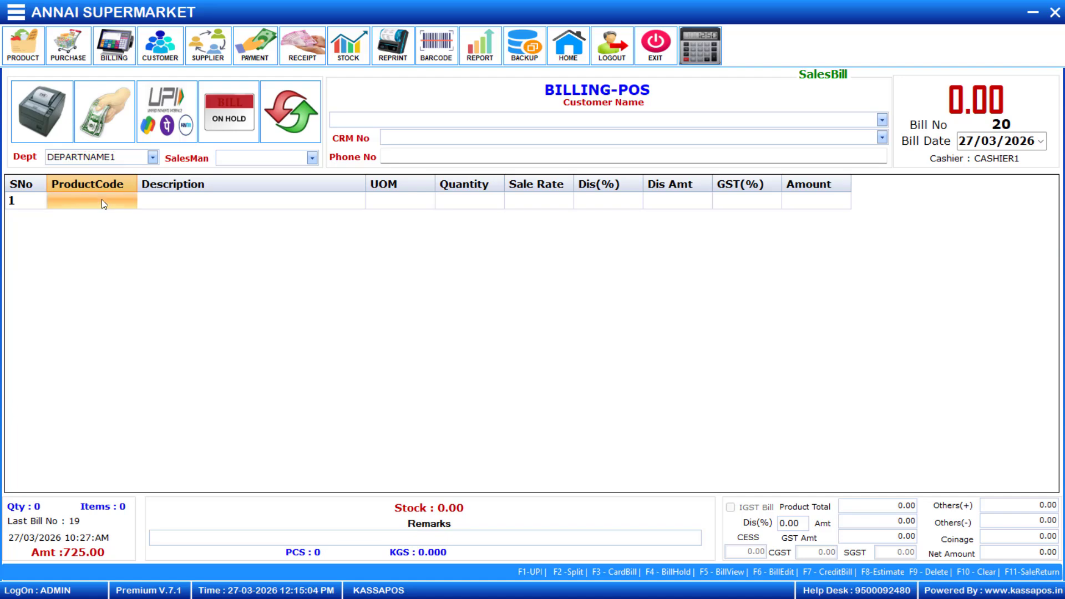
Step: Find YEPPIEE in the product list, add it to the bill with quantity 1, and select its sale rate
key(Return)
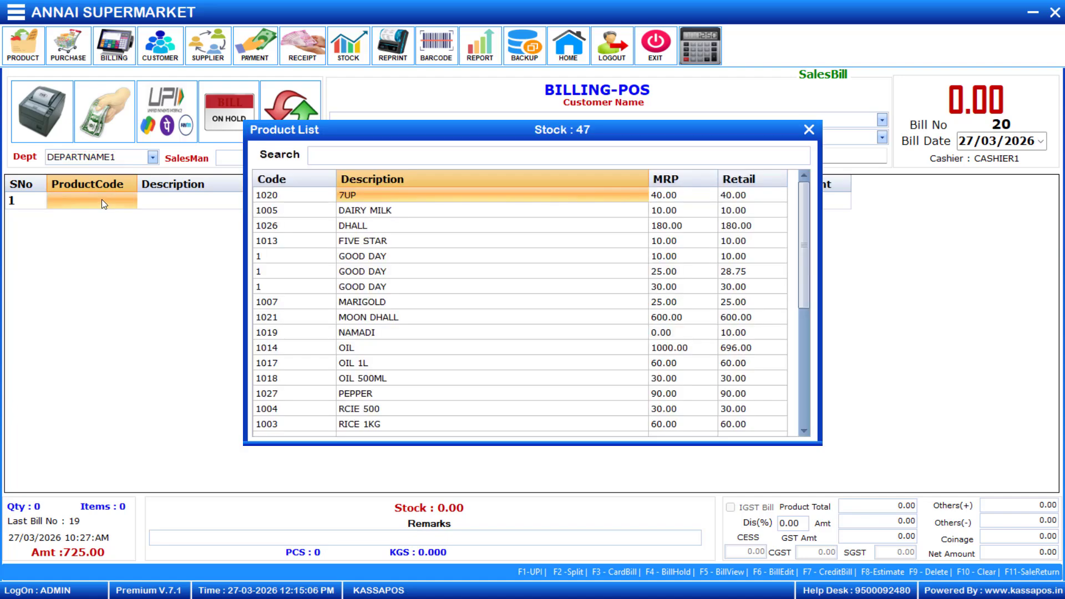
text(Y)
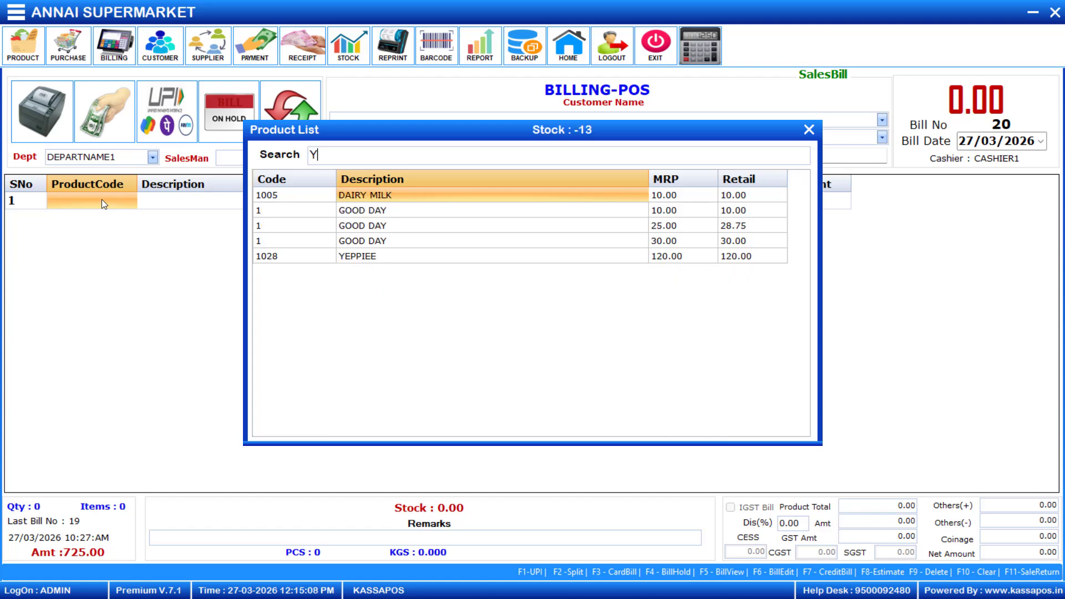
double_click(358, 256)
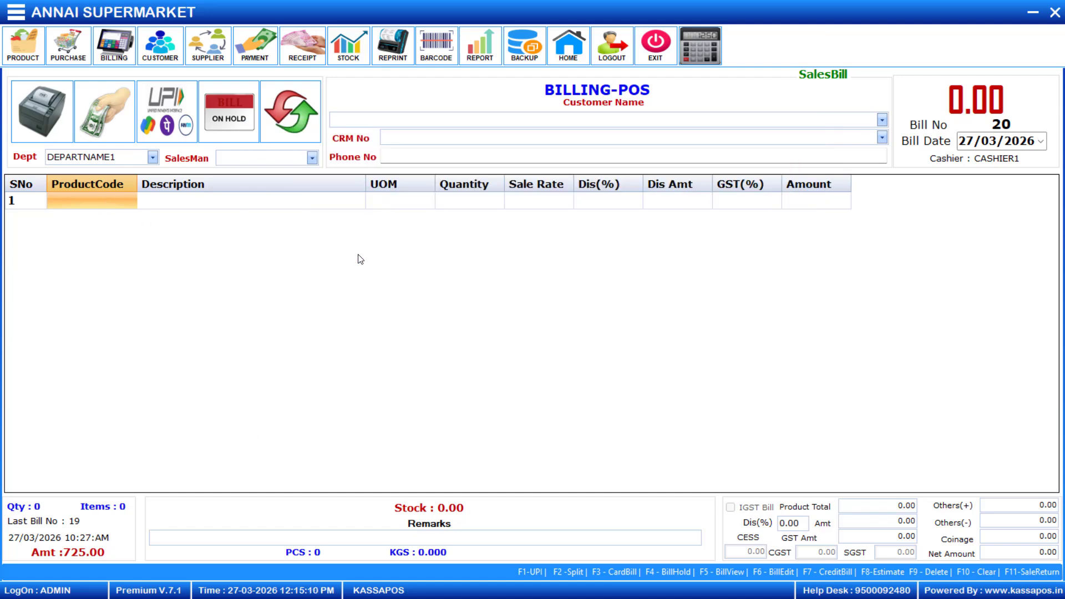
key(Return)
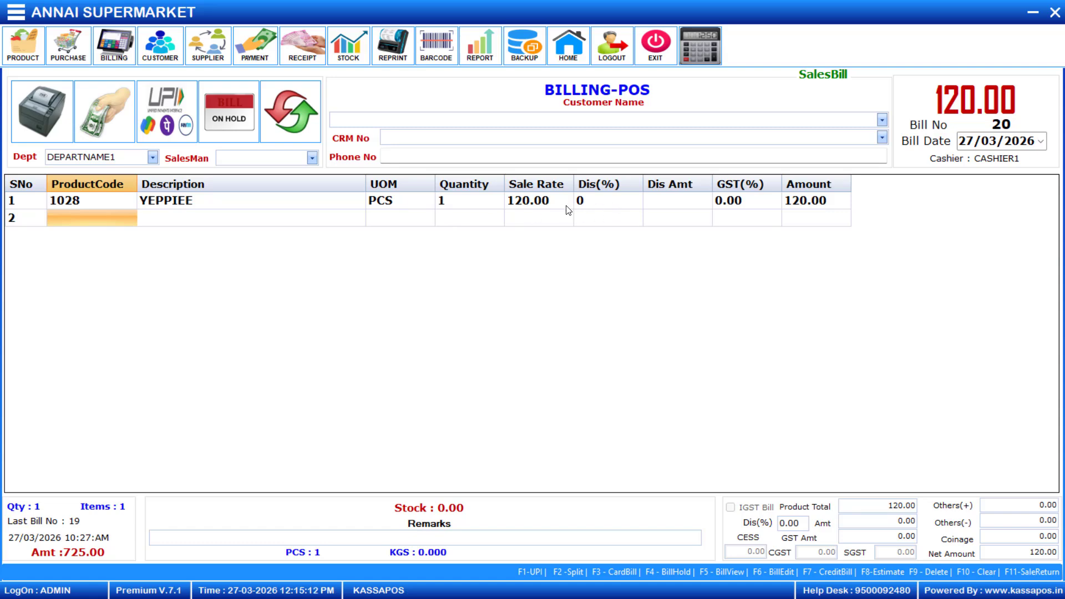
click(546, 200)
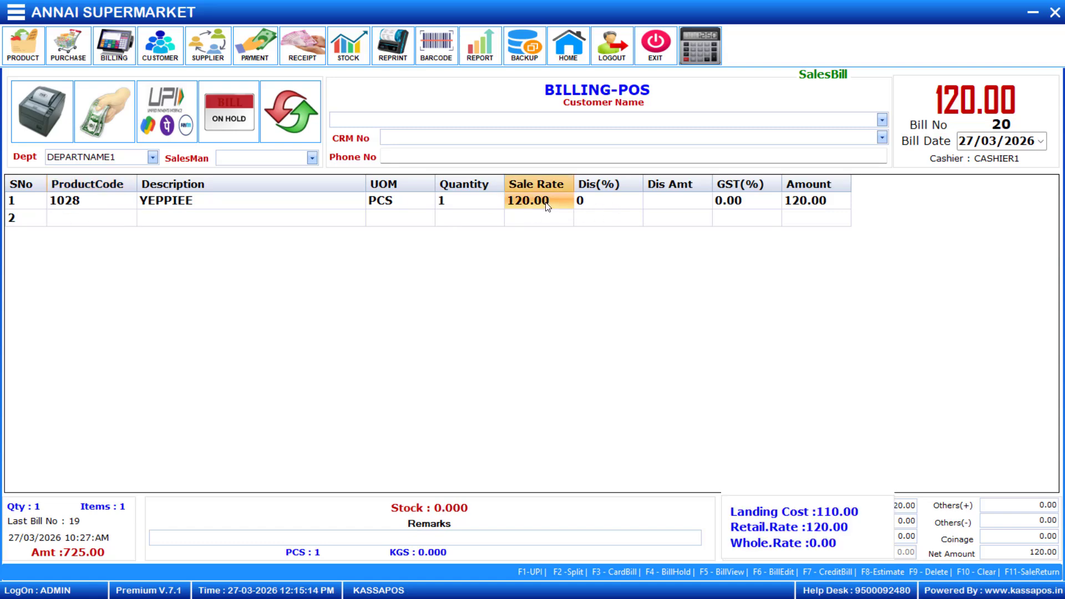
Step: Switch the bill's department to DEPARTNAME2 and on to DEPARTNAME3, applying each department's sale rate to YEPPIEE
click(151, 159)
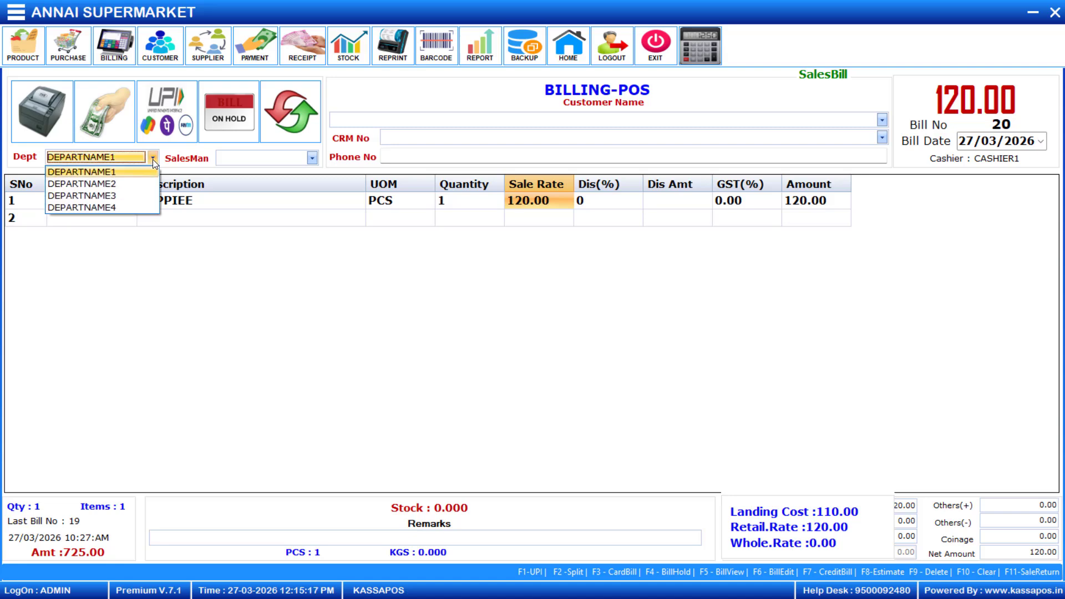
click(128, 181)
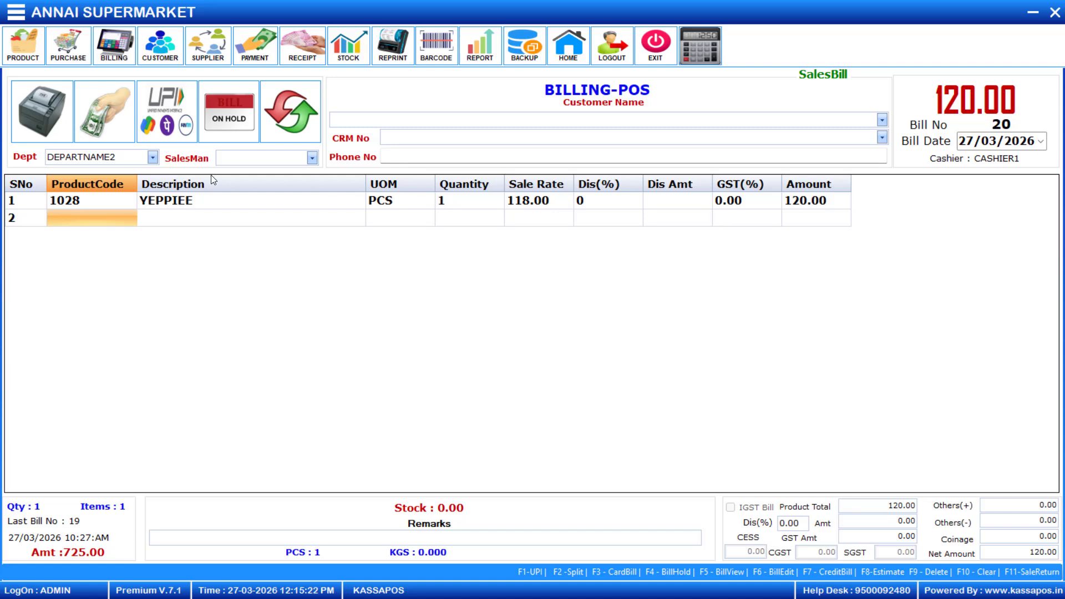
click(153, 158)
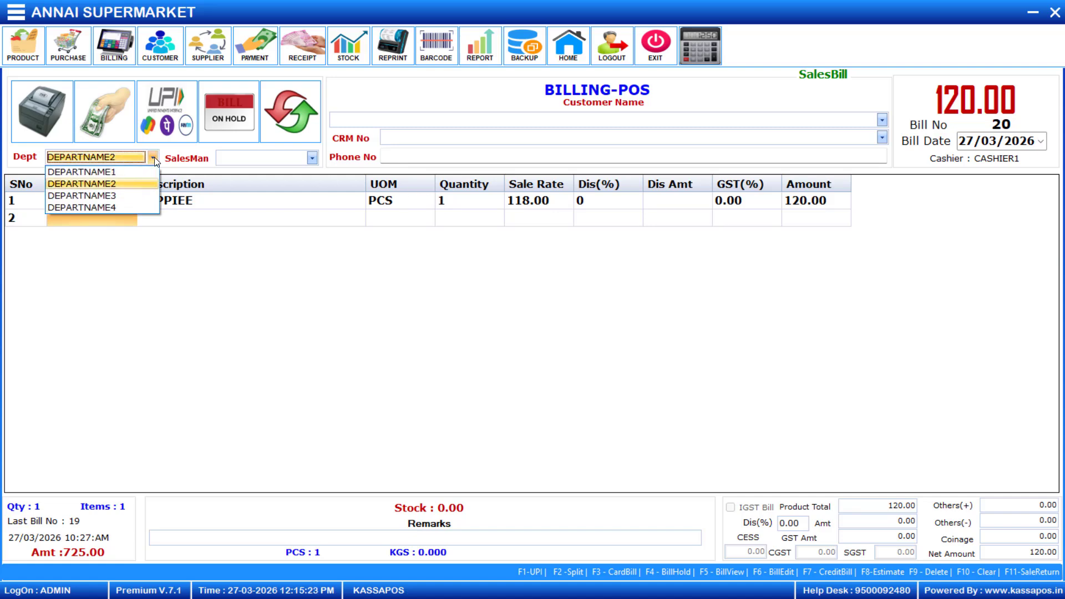
click(124, 192)
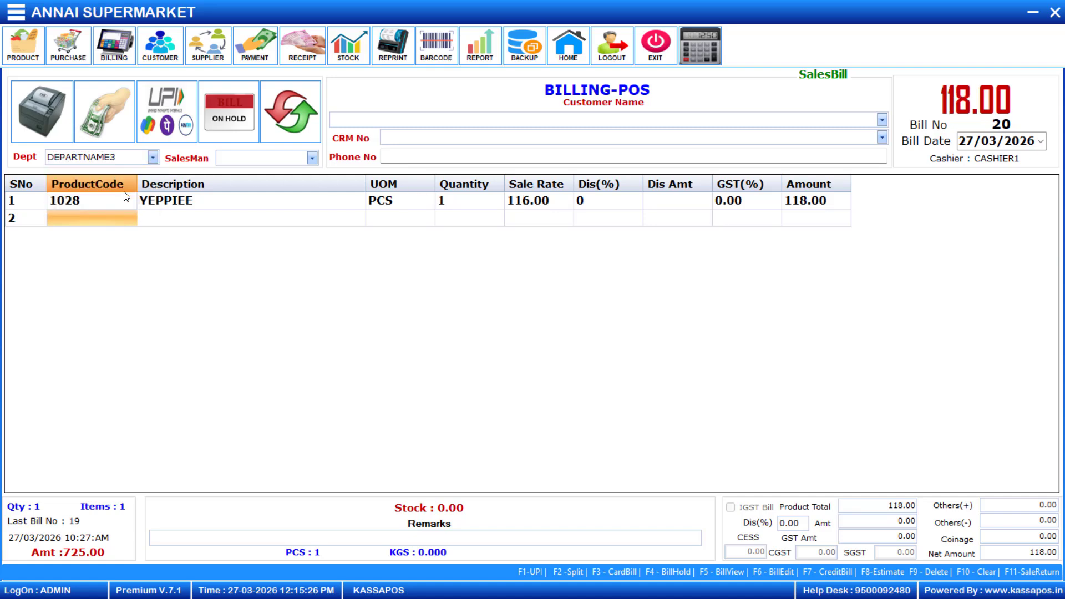